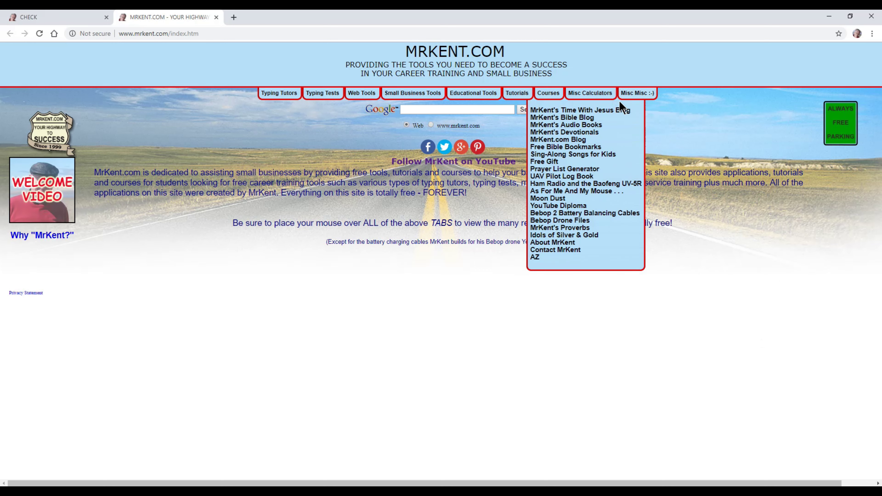
# Open the Amazon listing for 'Where the Birds Go When They Die' from the Audiobooks page.
pyautogui.moveTo(633, 96)
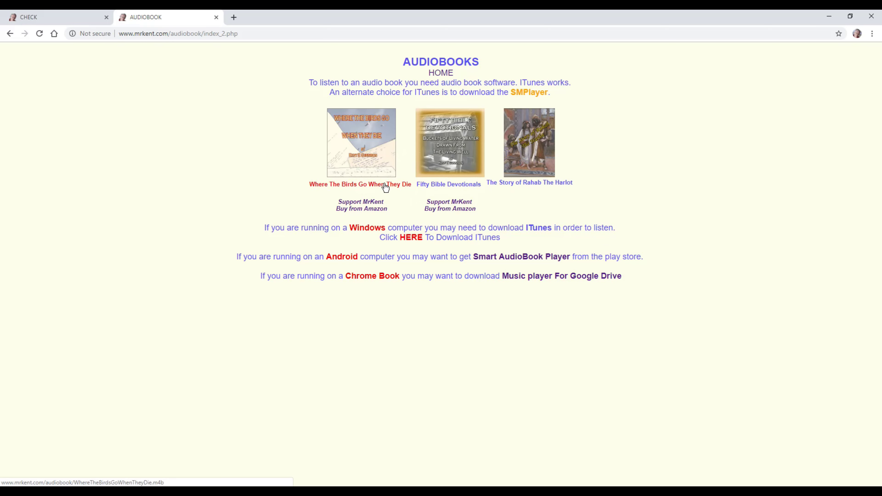
pyautogui.click(358, 209)
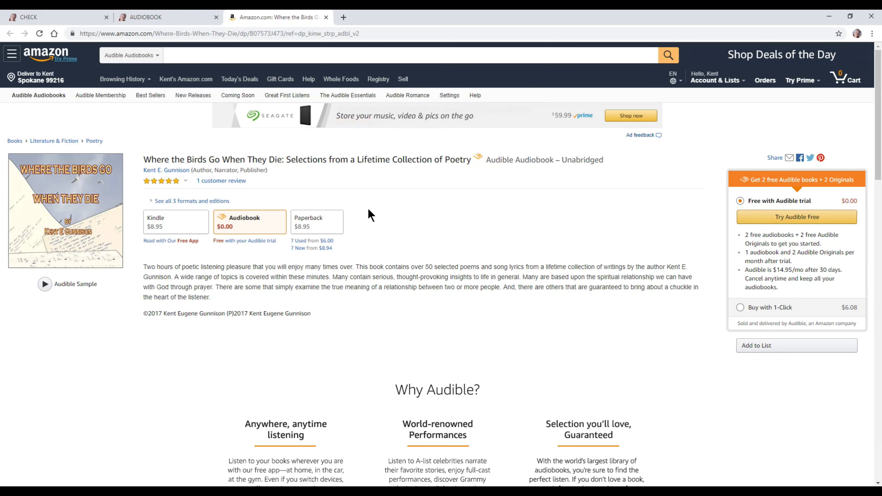
# Close the Amazon tab and choose 'to M4B (MPEG-4 audiobook) (*.m4b)' as the converter's output format.
pyautogui.click(326, 18)
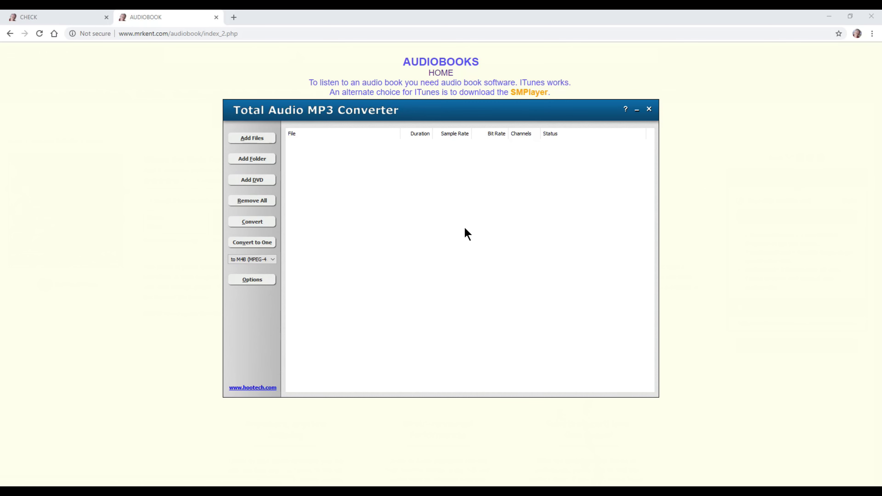
pyautogui.click(270, 263)
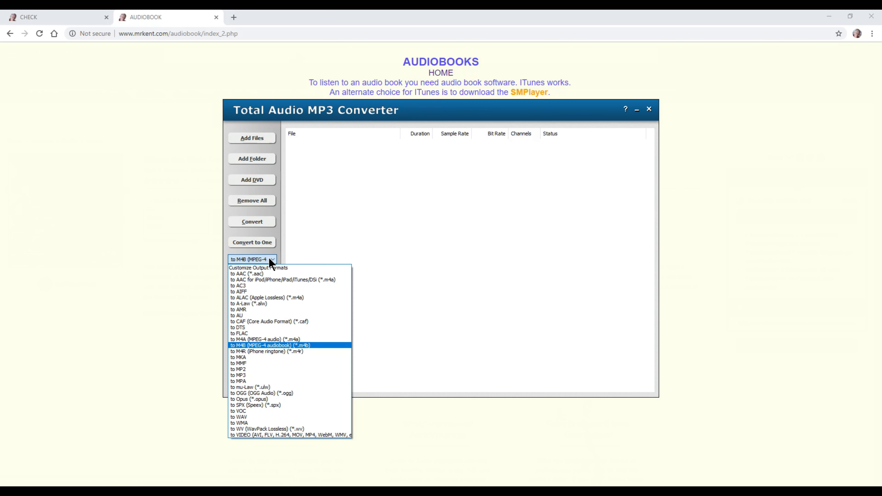
pyautogui.click(269, 260)
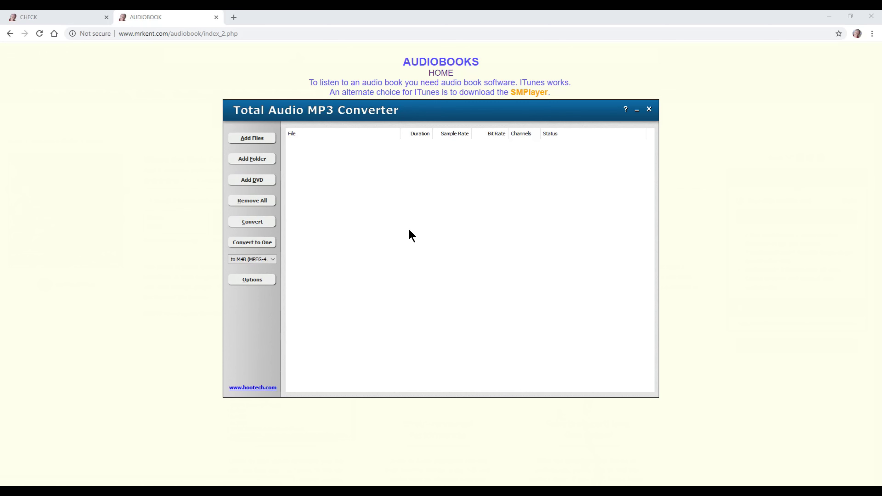
pyautogui.click(216, 17)
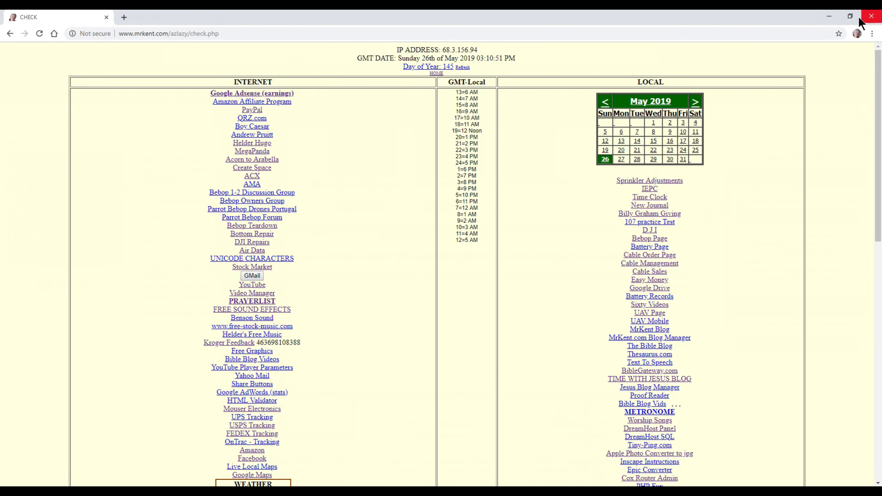
# Minimize Chrome and place the Rahabs Book folder window beside the converter.
pyautogui.click(830, 20)
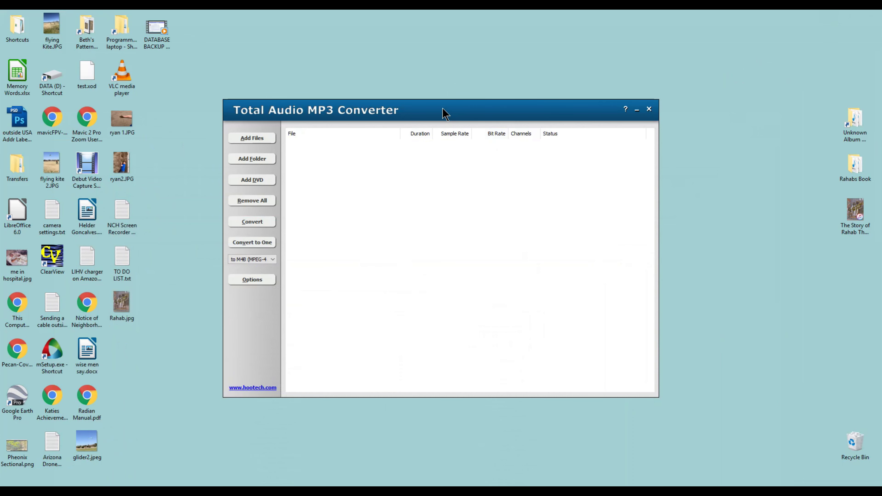
pyautogui.moveTo(443, 110); pyautogui.dragTo(491, 90)
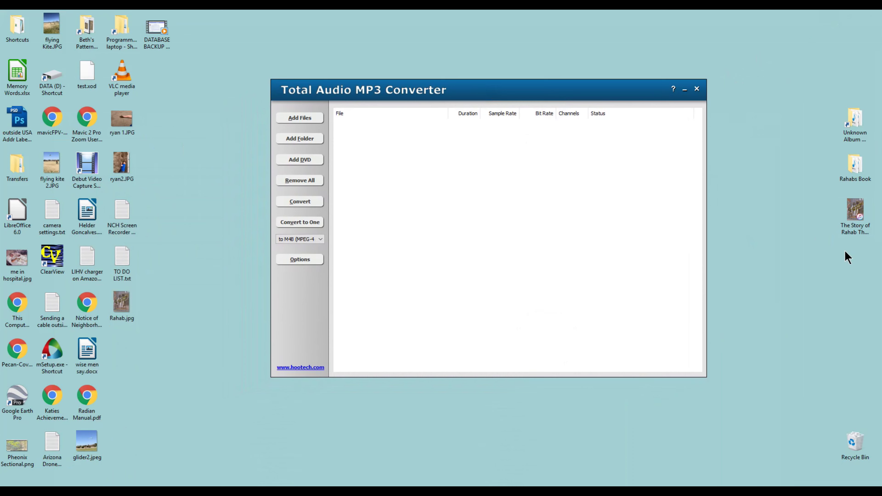
pyautogui.doubleClick(853, 164)
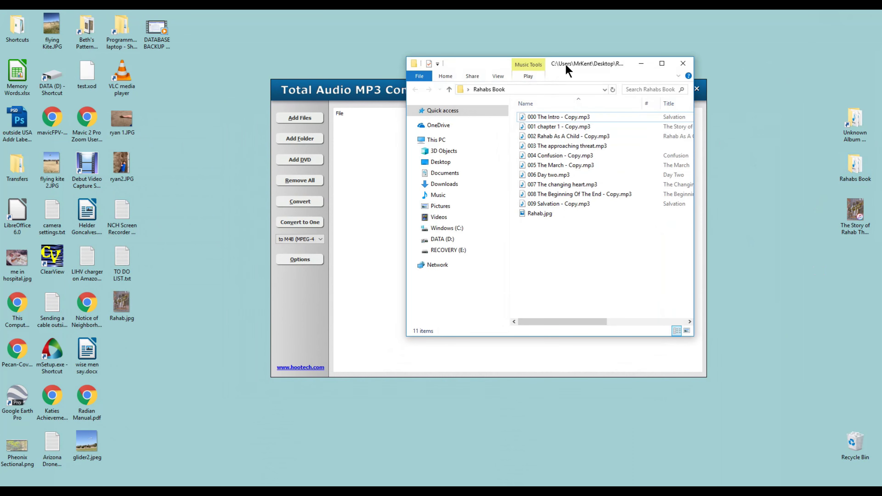
pyautogui.moveTo(564, 62); pyautogui.dragTo(686, 65)
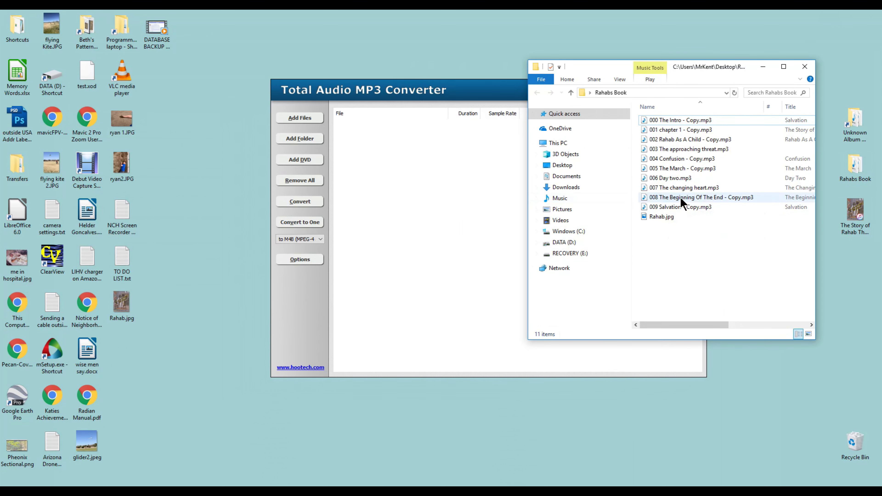
# Drag 008 The Beginning Of The End and 009 Salvation into the converter's file list.
pyautogui.moveTo(675, 201); pyautogui.dragTo(447, 183)
pyautogui.click(662, 207)
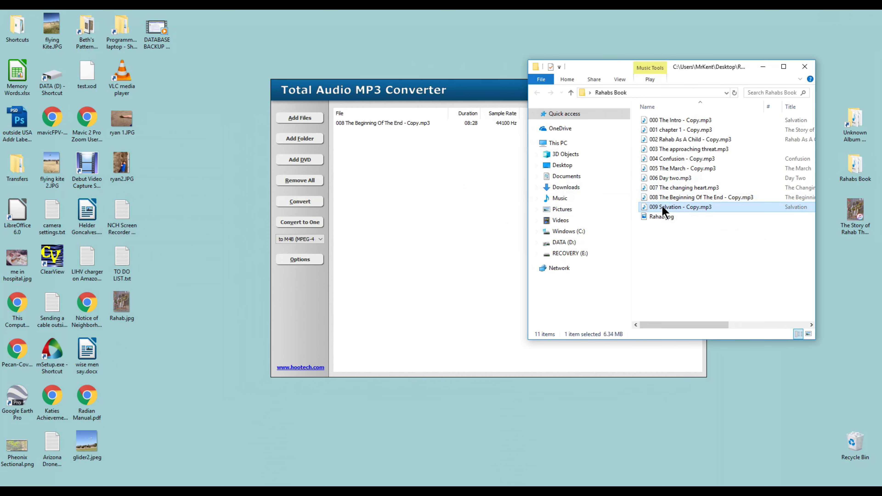
pyautogui.moveTo(662, 208); pyautogui.dragTo(425, 195)
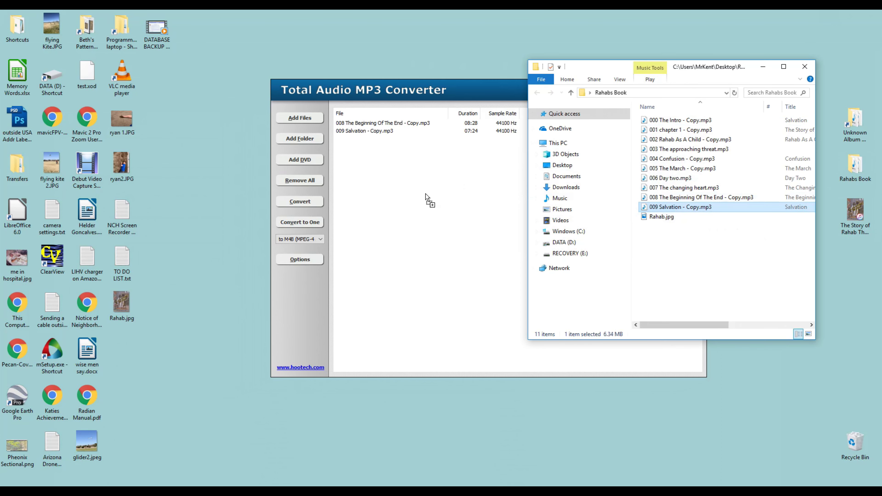
pyautogui.click(803, 69)
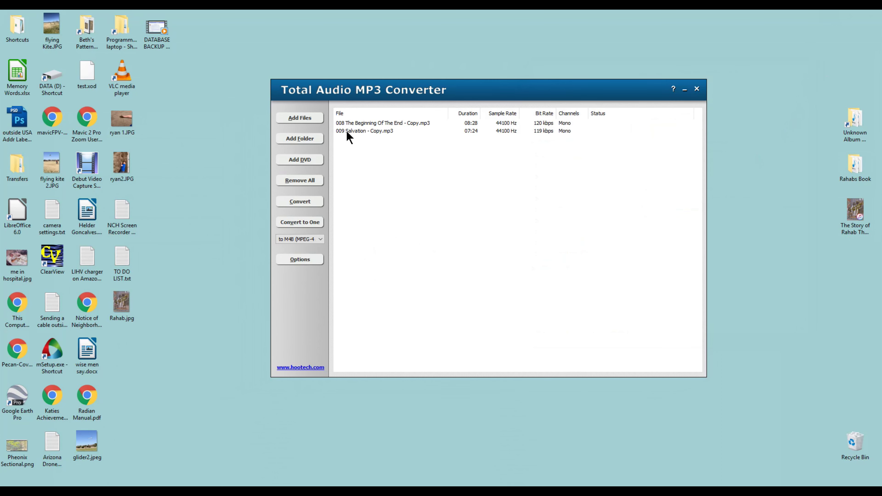
# Merge both chapters with Convert to One, saving the result as 'demo book'.
pyautogui.click(381, 123)
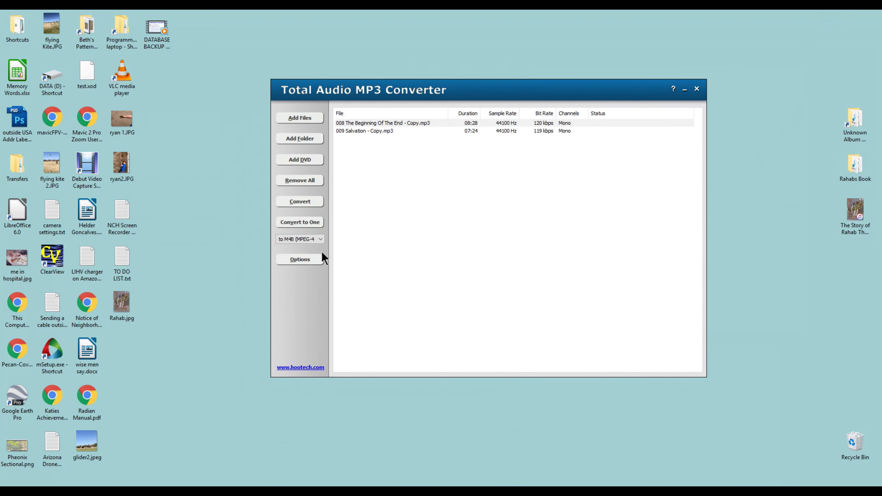
pyautogui.click(299, 224)
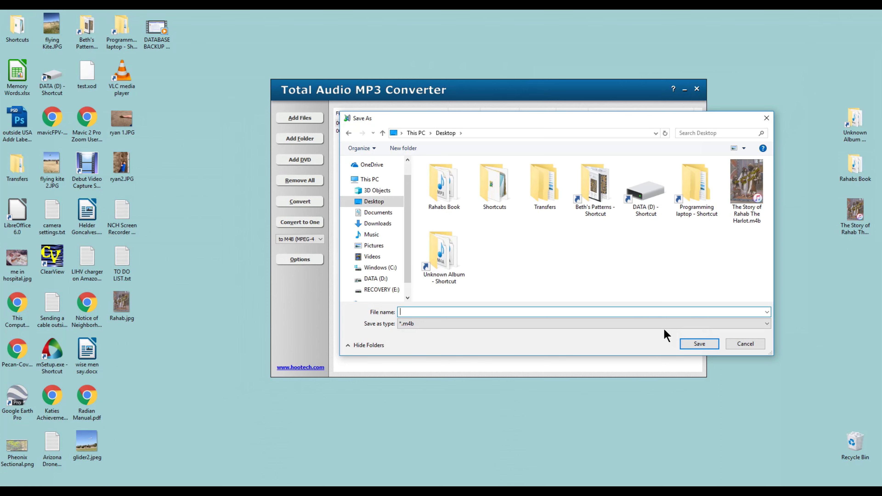
pyautogui.write('demo book')
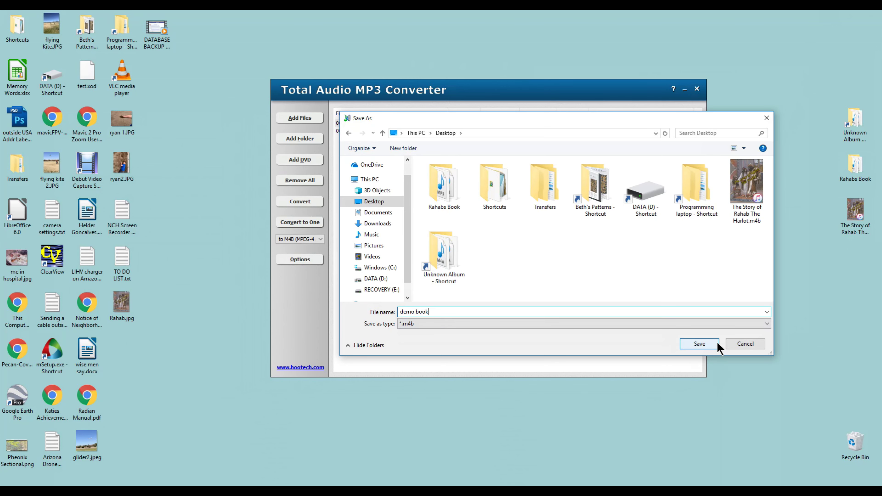
pyautogui.click(704, 344)
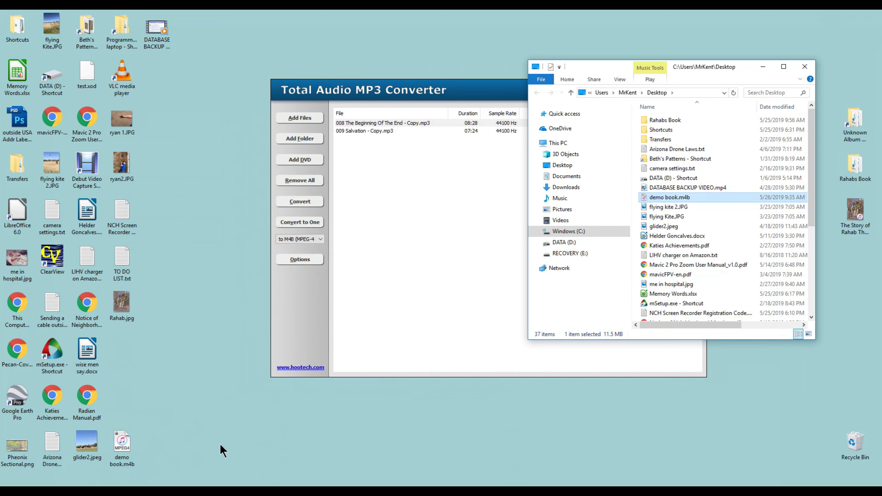
# Close the folder window and the converter, and move the demo book.m4b icon higher up the desktop.
pyautogui.click(805, 66)
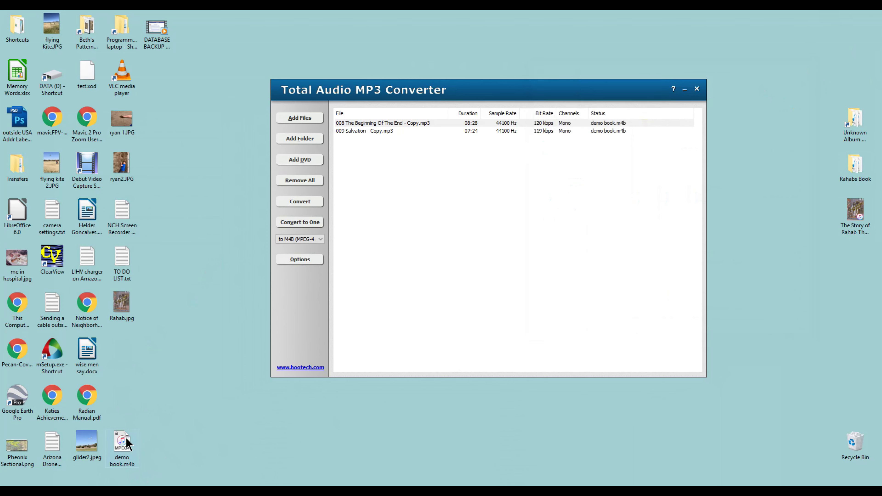
pyautogui.moveTo(127, 438); pyautogui.dragTo(515, 422)
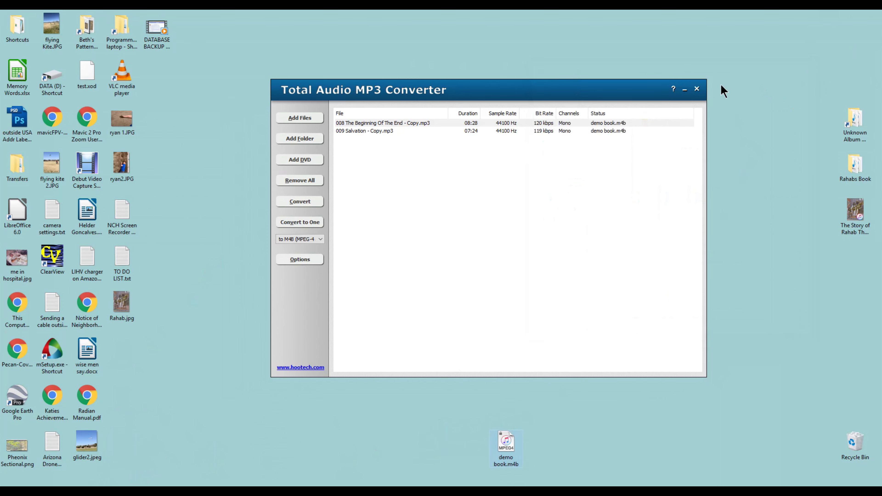
pyautogui.click(696, 90)
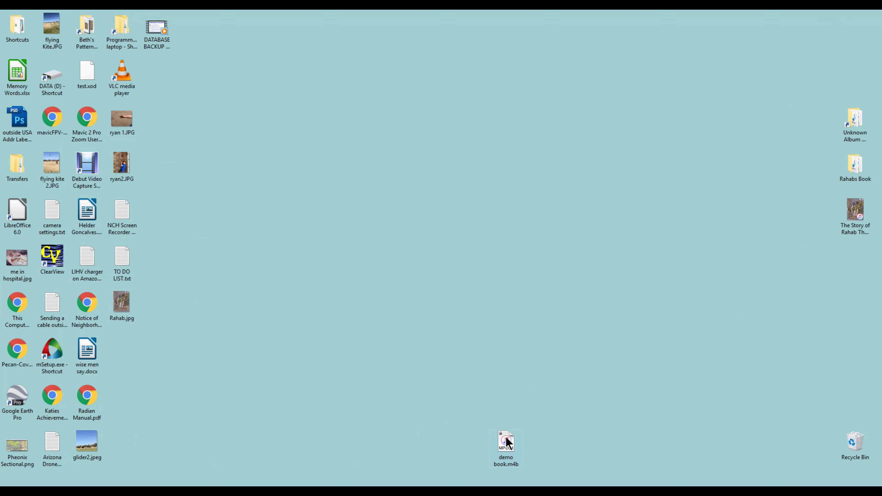
pyautogui.moveTo(512, 426); pyautogui.dragTo(515, 175)
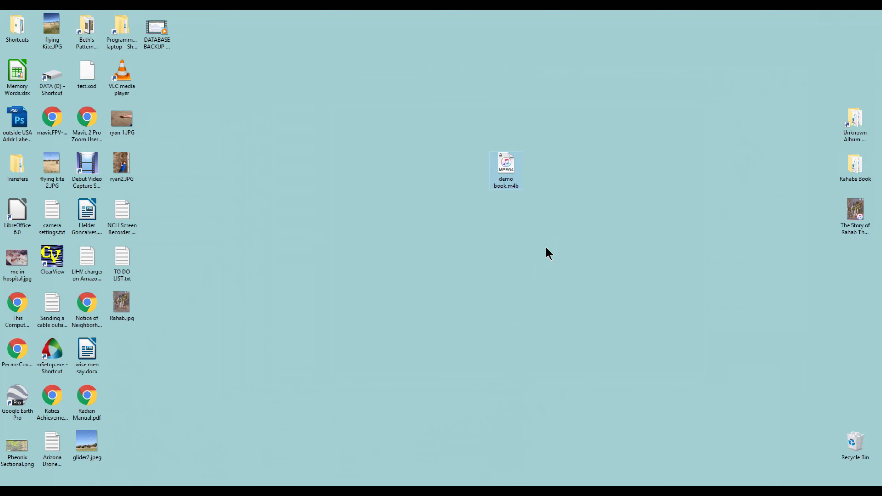
# Play demo book.m4b in iTunes and mute the speakers.
pyautogui.doubleClick(506, 173)
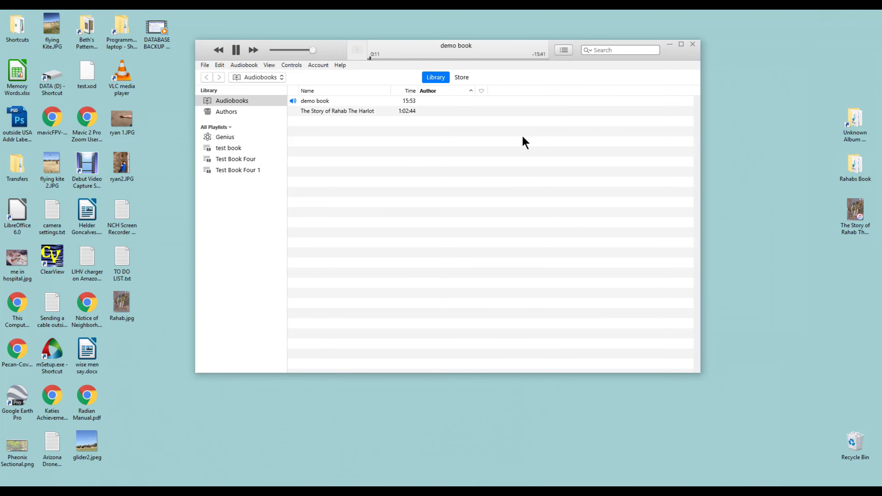
pyautogui.moveTo(344, 100)
pyautogui.click(334, 100)
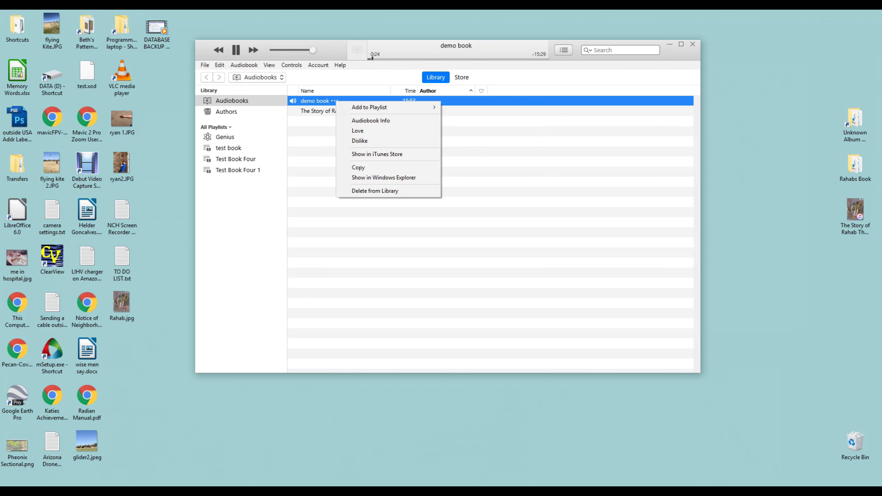
pyautogui.click(735, 491)
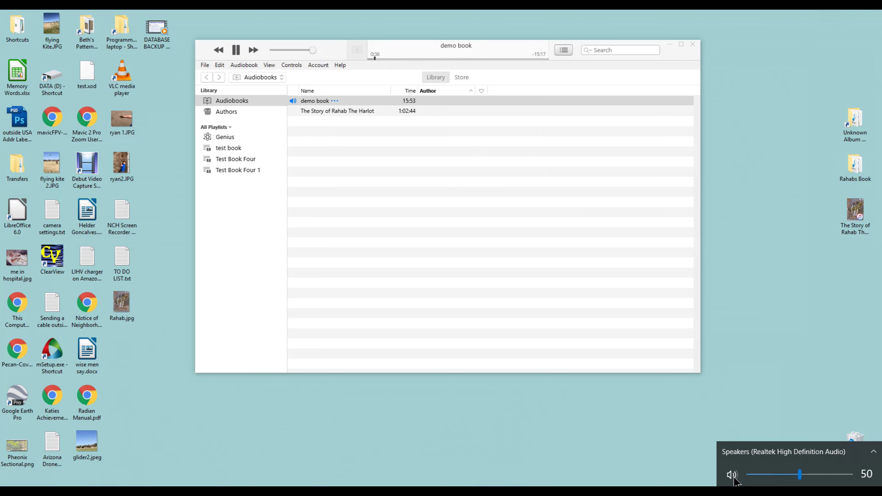
pyautogui.click(733, 475)
# Switch iTunes to the MiniPlayer, then back to the full library window.
pyautogui.click(271, 63)
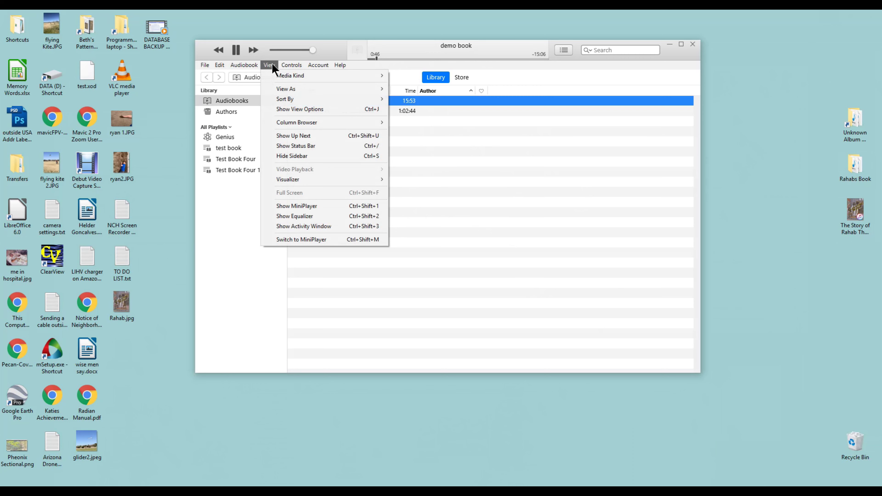
pyautogui.click(307, 239)
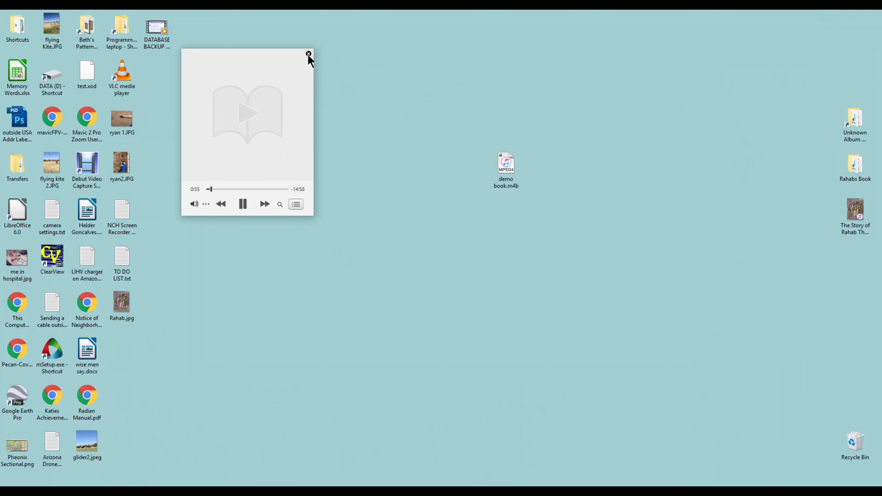
pyautogui.click(308, 55)
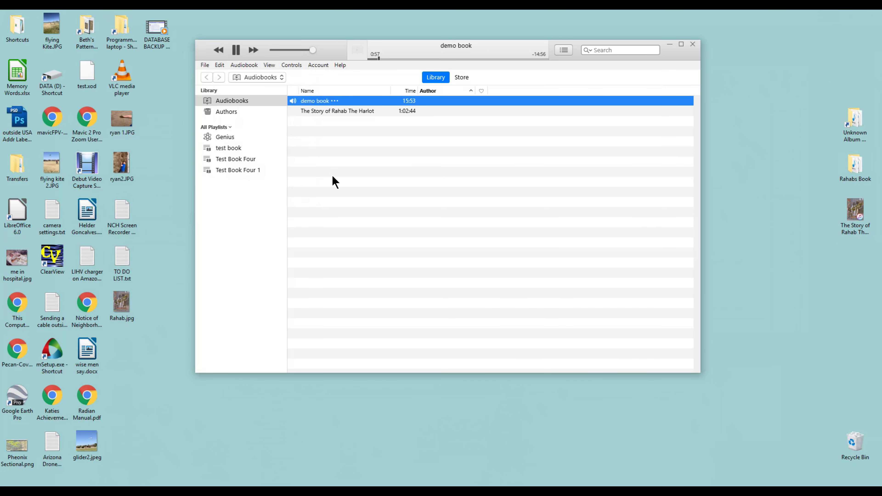
# Add me in hospital.jpg as demo book's artwork through Audiobook Info's Artwork tab.
pyautogui.click(338, 101)
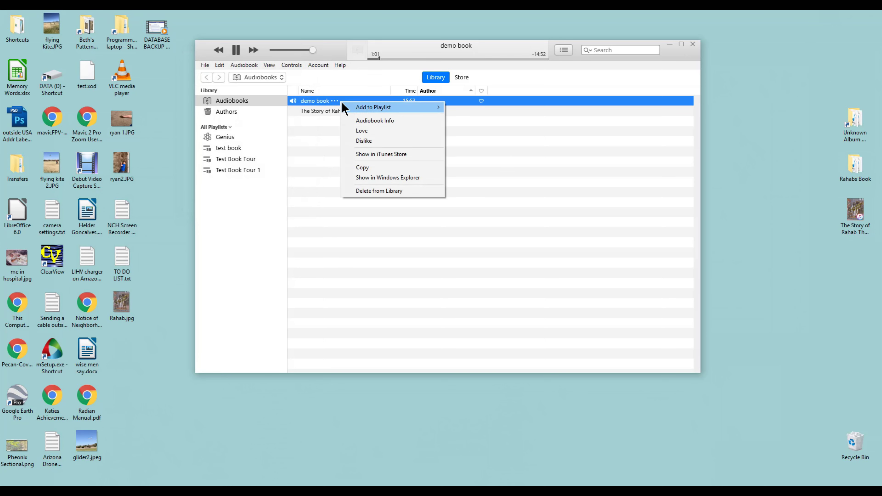
pyautogui.moveTo(344, 107)
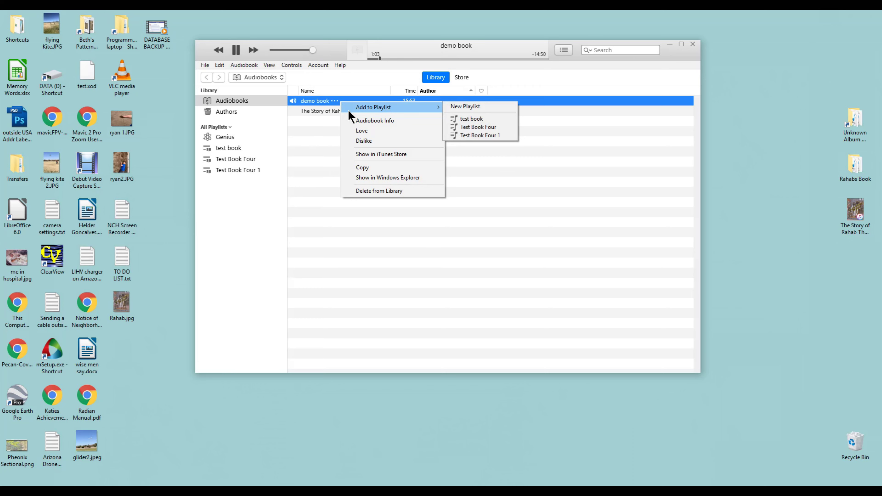
pyautogui.click(366, 121)
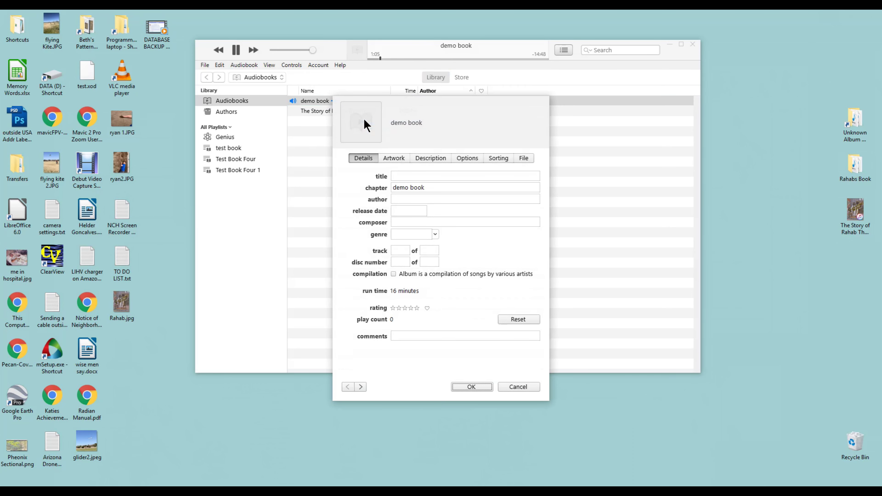
pyautogui.click(399, 160)
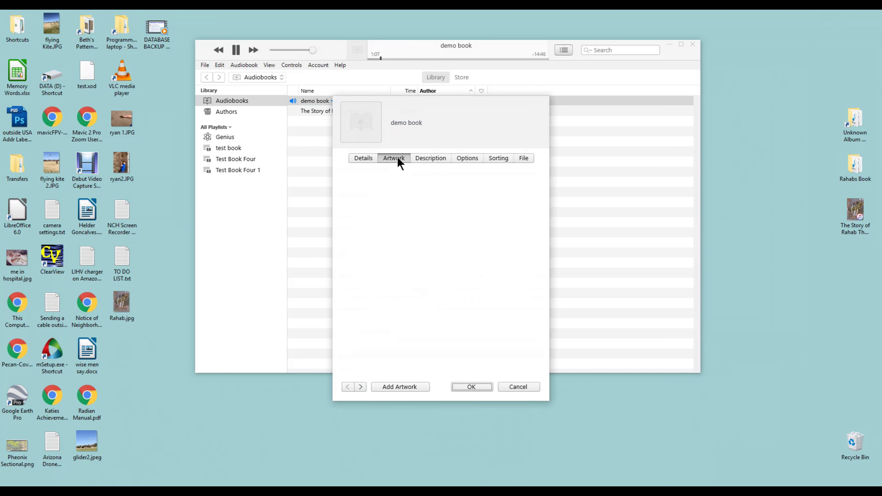
pyautogui.click(409, 388)
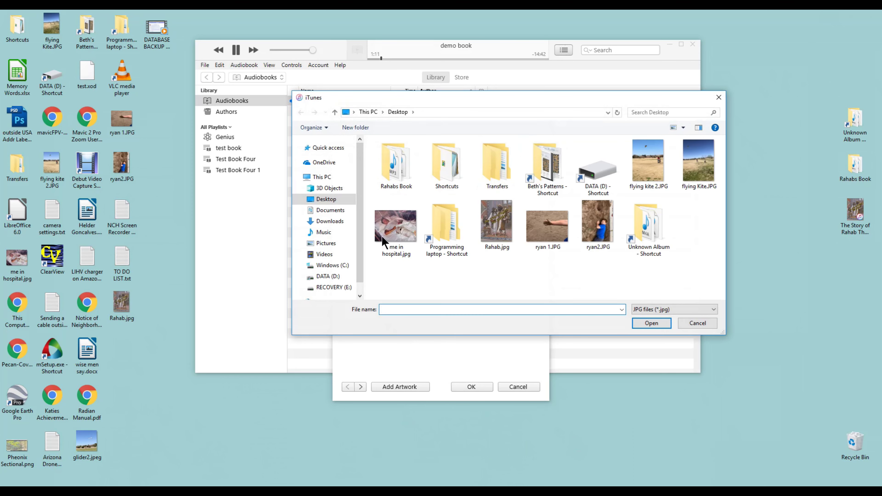
pyautogui.click(395, 218)
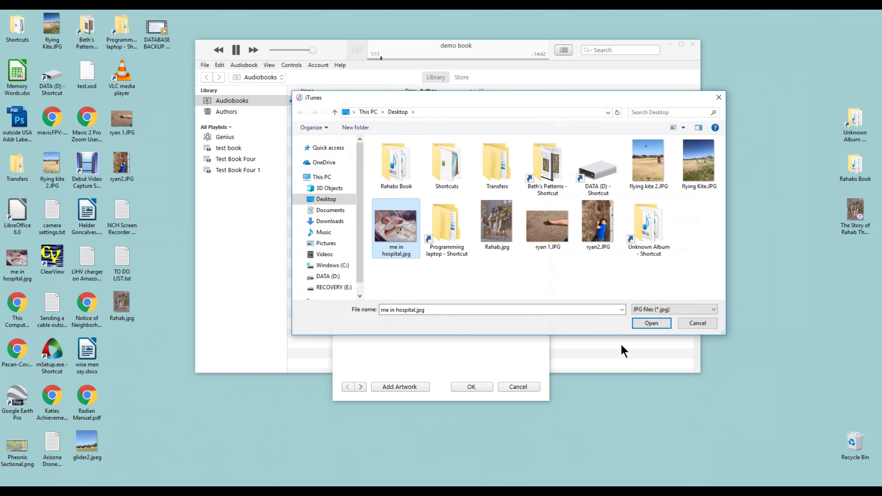
pyautogui.click(662, 324)
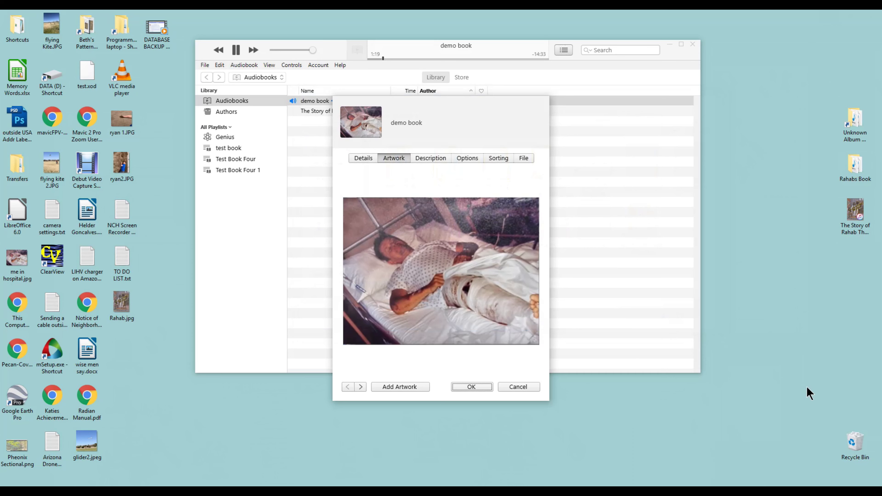
pyautogui.click(481, 392)
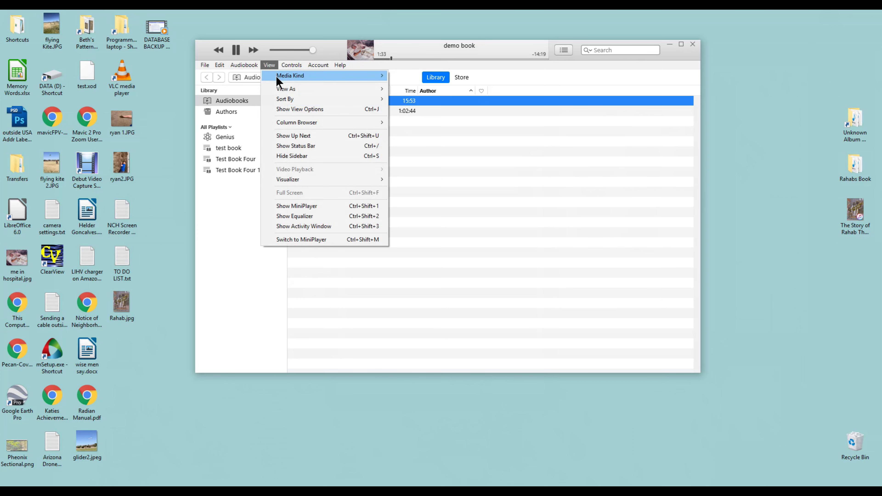
# Check the new artwork in the MiniPlayer, return to the full window, close iTunes and bring Chrome back.
pyautogui.click(301, 239)
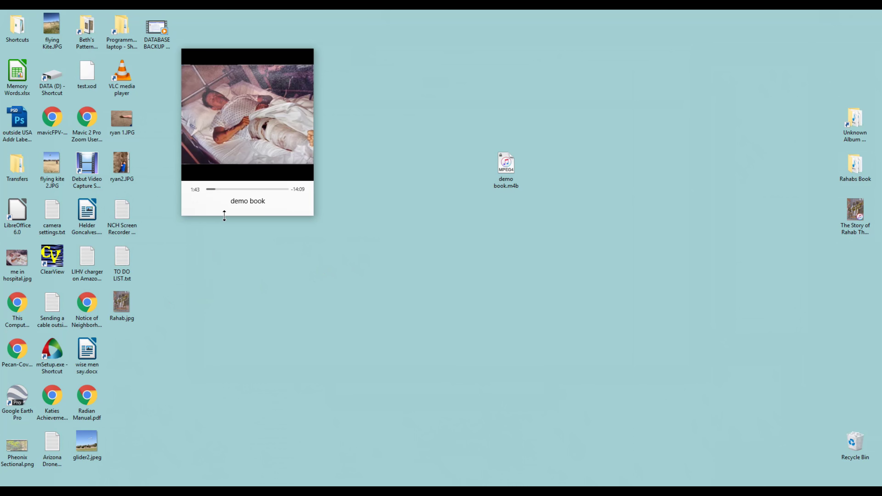
pyautogui.click(308, 54)
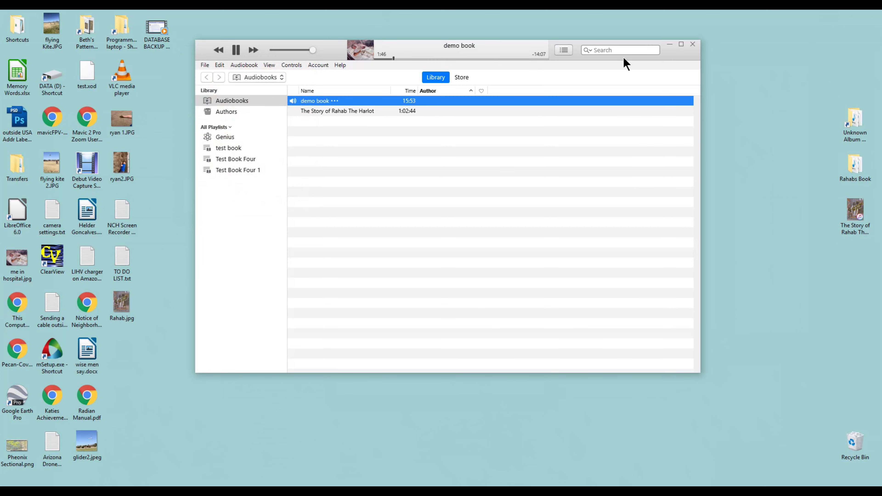
pyautogui.click(693, 44)
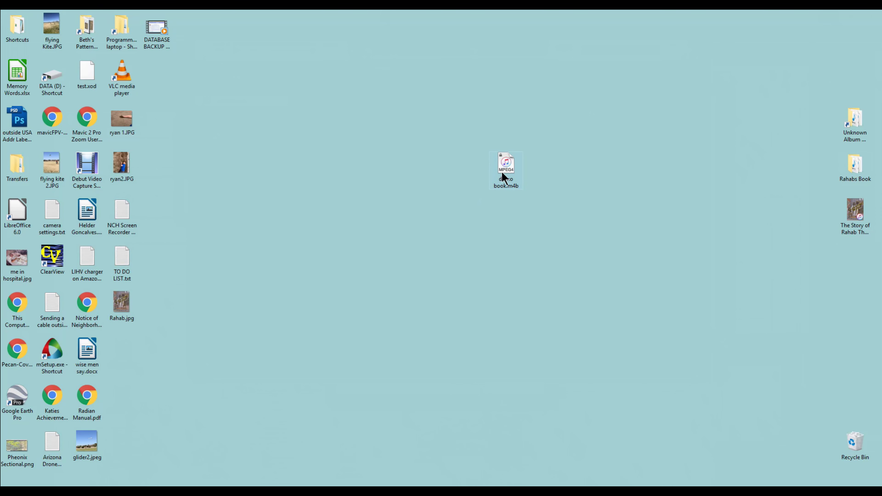
pyautogui.click(334, 491)
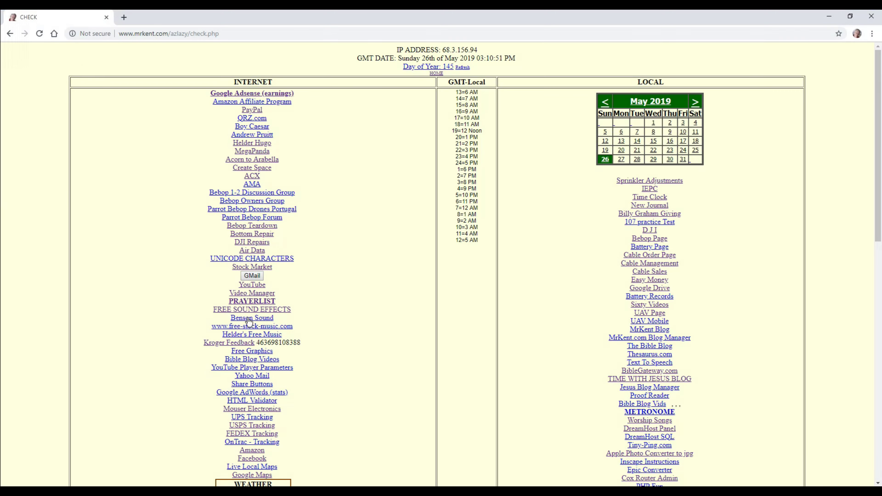
# Open the MrKent.com home page in a new tab from the check page's HOME link.
pyautogui.click(438, 77)
pyautogui.moveTo(655, 93)
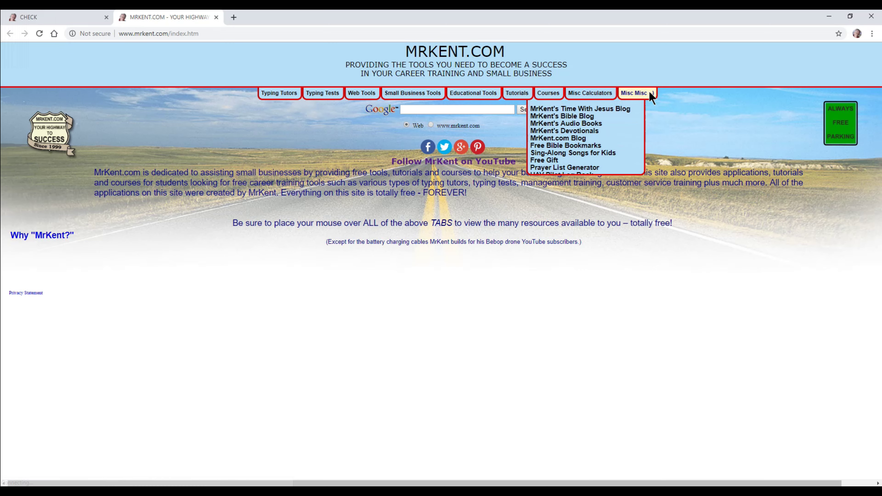